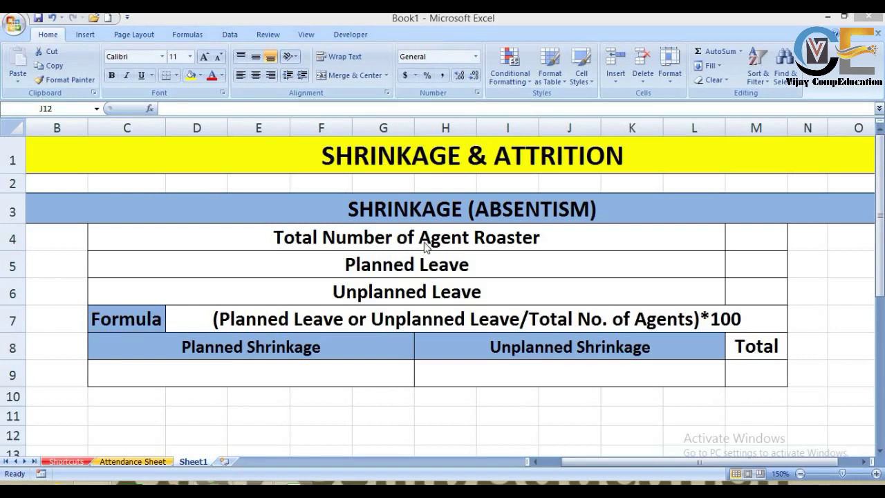
Step: Point out the agent roster, planned leave and unplanned leave rows in the shrinkage table
{"action": "left_click", "coordinate": [354, 237]}
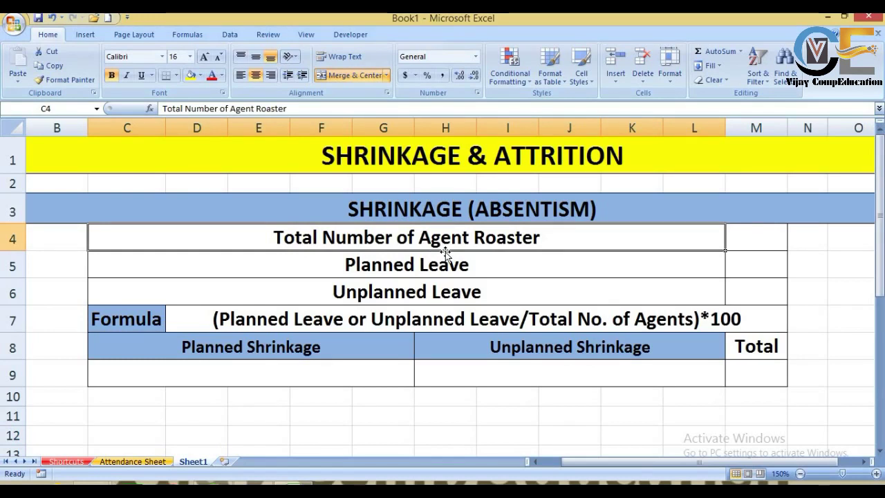
{"action": "left_click", "coordinate": [424, 268]}
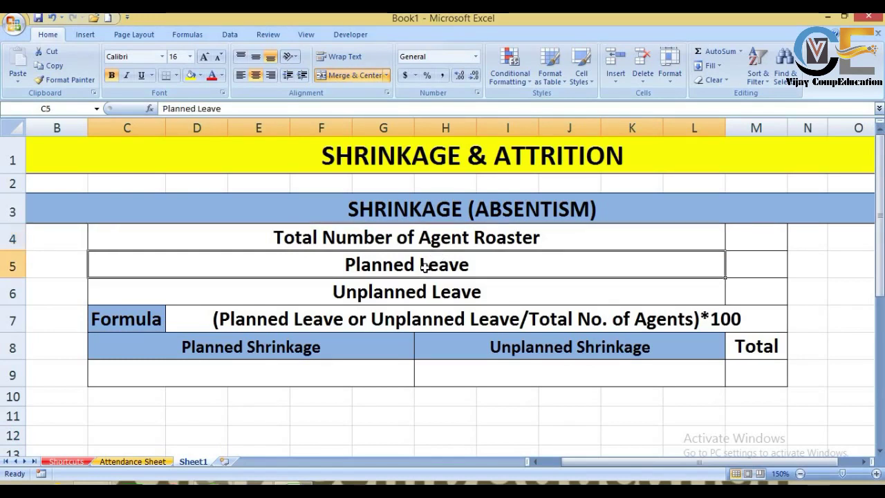
{"action": "left_click", "coordinate": [481, 300]}
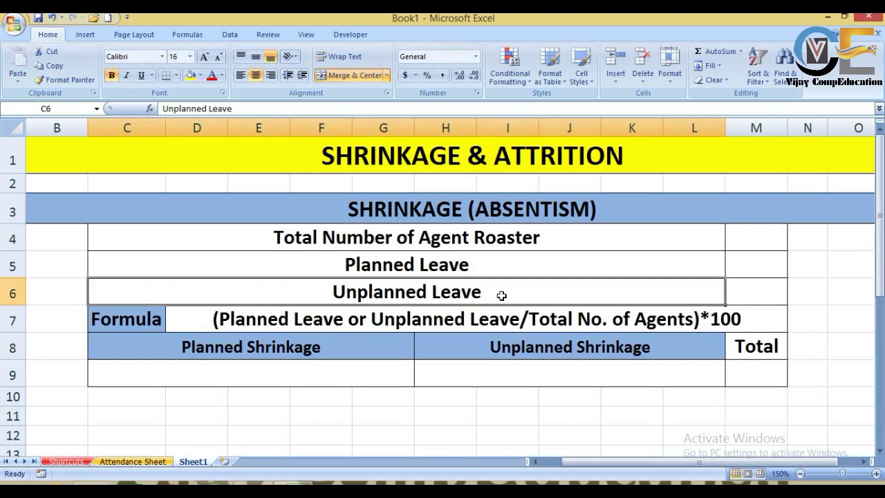
{"action": "left_click", "coordinate": [515, 235]}
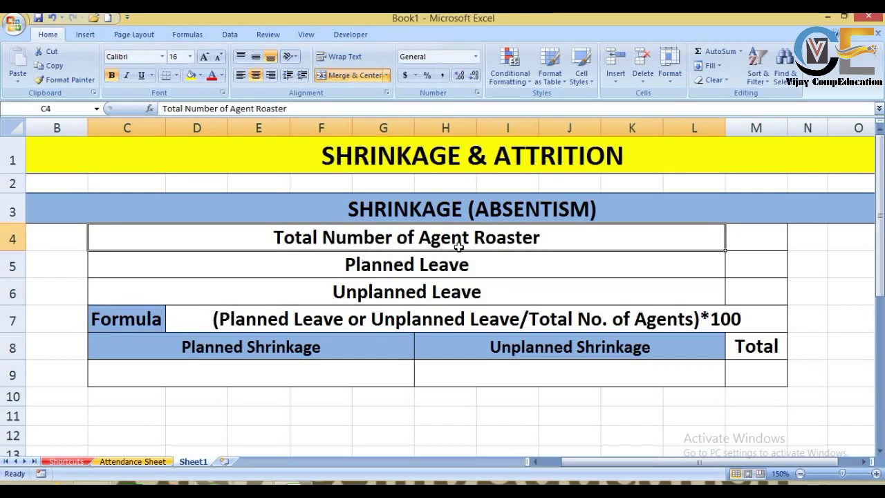
Step: Enter 30 roster agents in M4, undo a stray edit, then enter 2 planned and 5 unplanned leave
{"action": "left_click", "coordinate": [747, 240]}
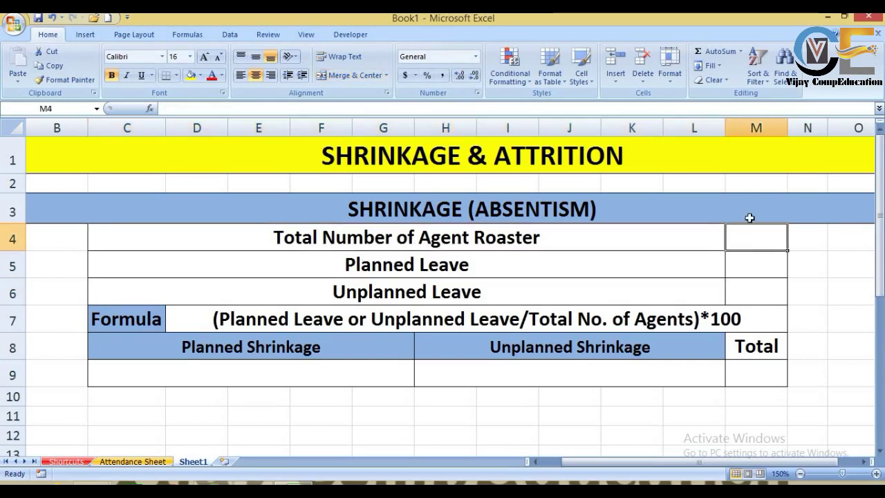
{"action": "type", "text": "30"}
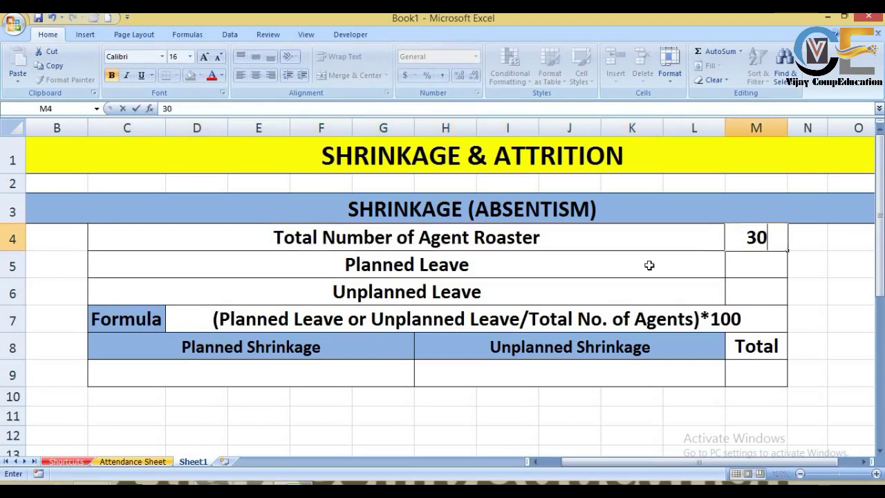
{"action": "left_click", "coordinate": [647, 263]}
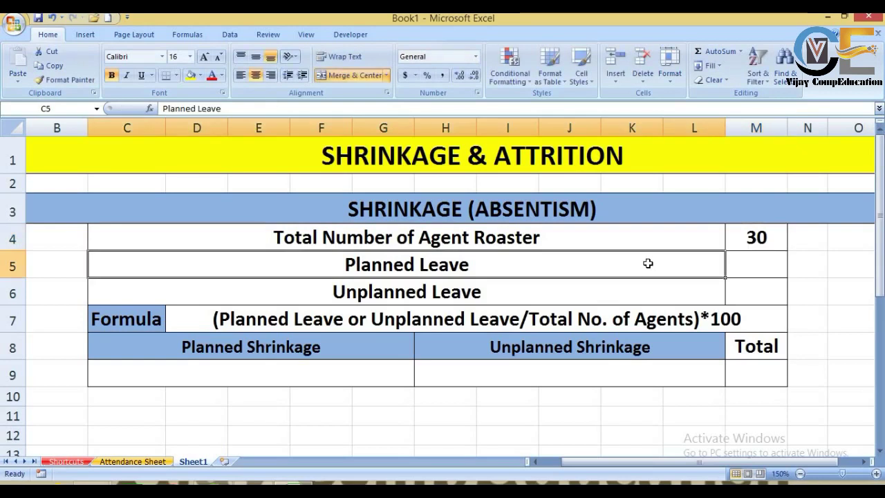
{"action": "type", "text": "3"}
{"action": "key", "text": "BackSpace"}
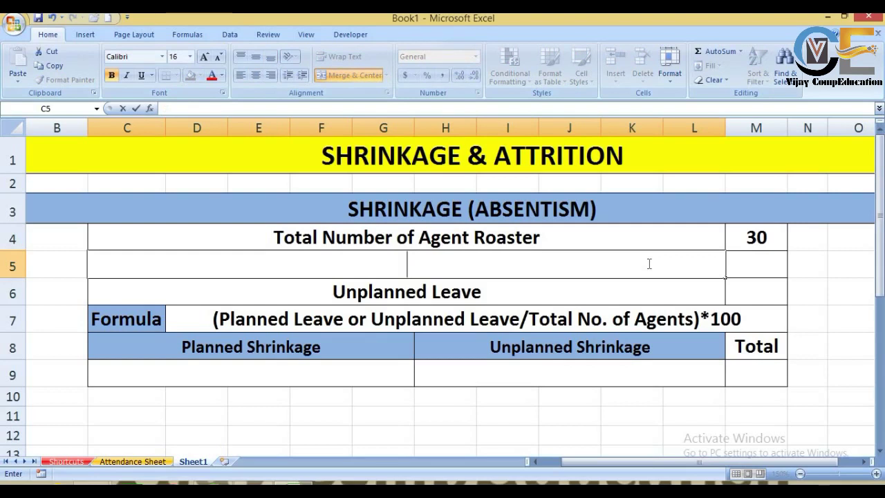
{"action": "key", "text": "ctrl+z"}
{"action": "left_click", "coordinate": [762, 258]}
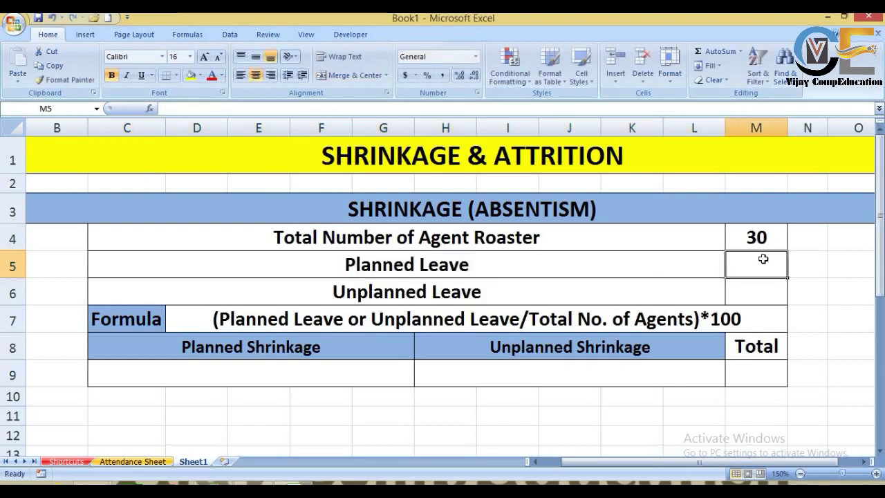
{"action": "type", "text": "2"}
{"action": "left_click", "coordinate": [756, 289]}
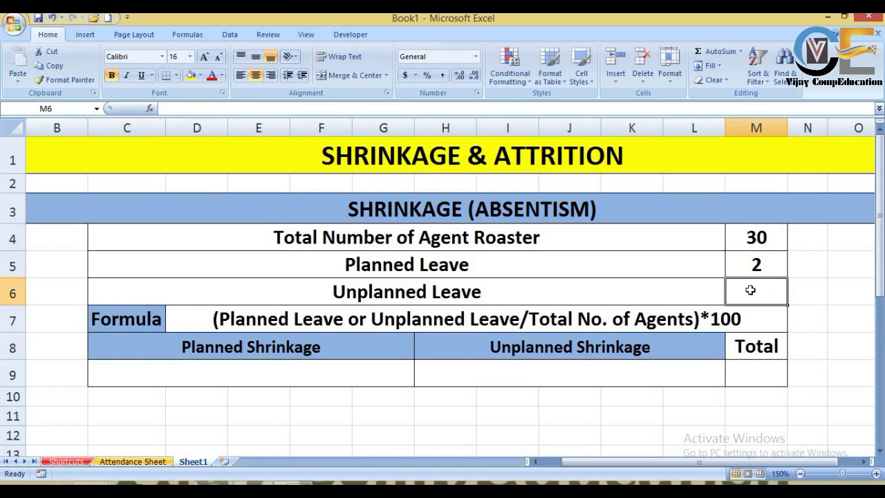
{"action": "type", "text": "5"}
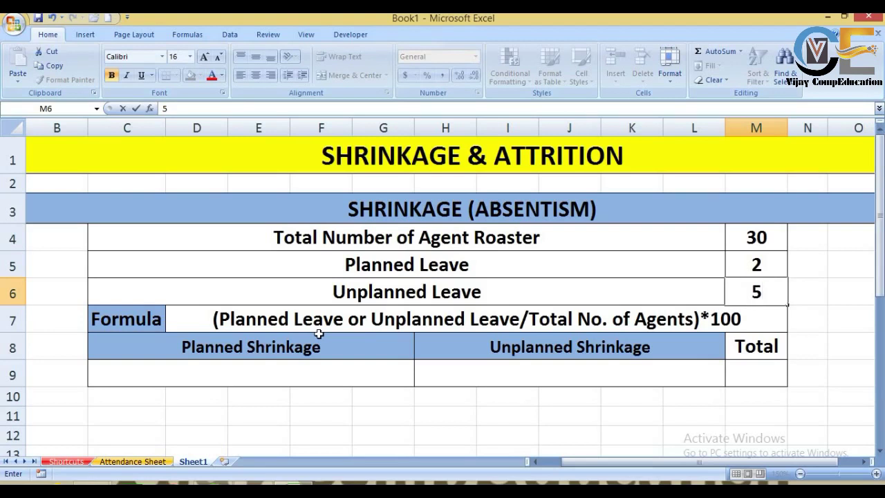
Step: Enter =M5/M4 in C9 so Planned Shrinkage shows 7%
{"action": "left_click", "coordinate": [245, 368]}
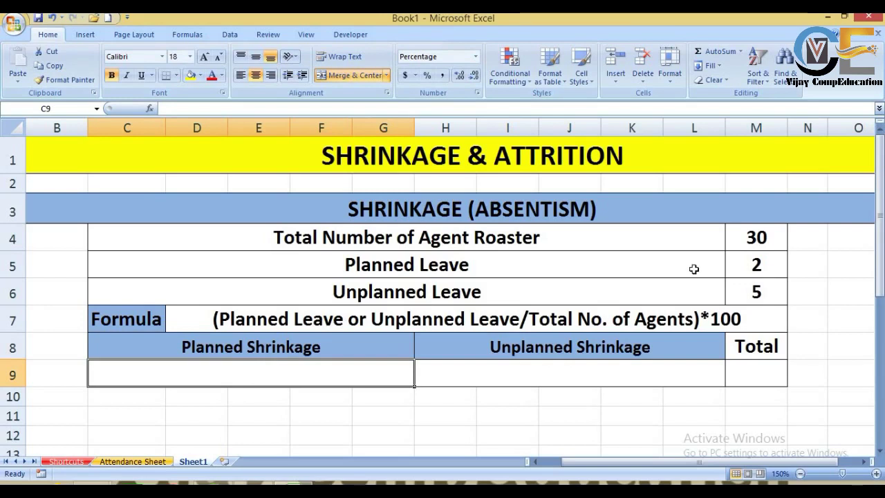
{"action": "type", "text": "="}
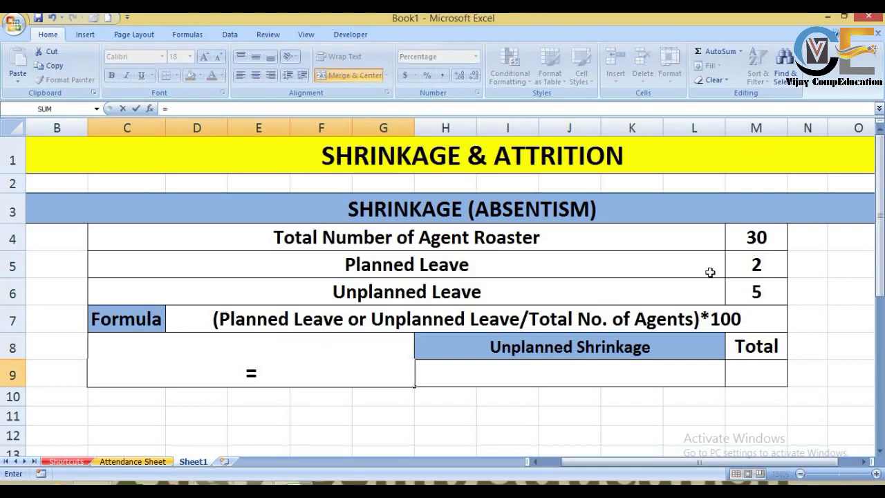
{"action": "left_click", "coordinate": [746, 262]}
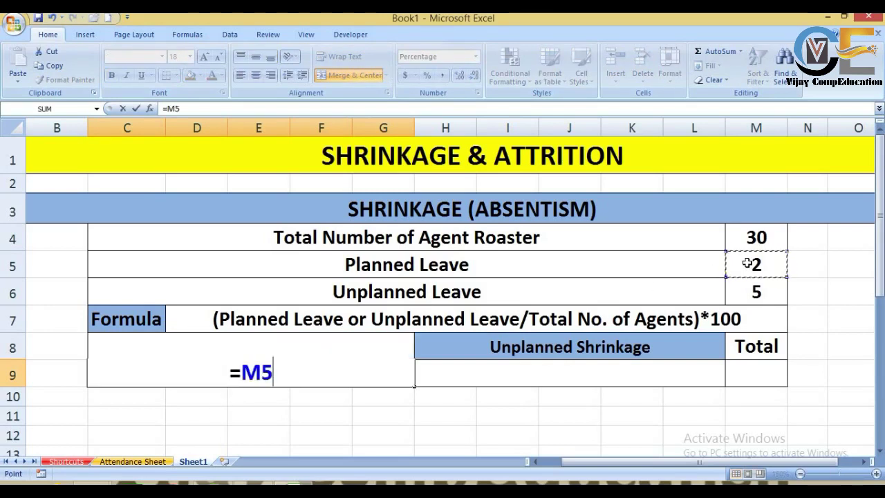
{"action": "type", "text": "/"}
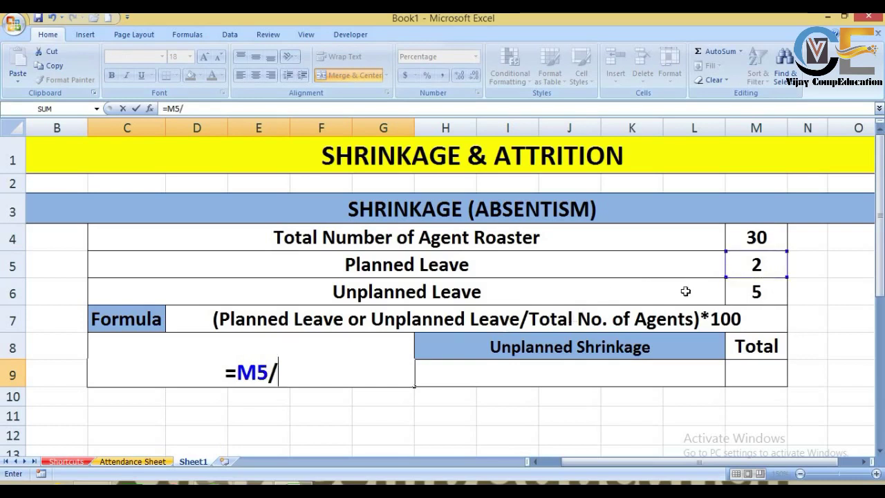
{"action": "left_click", "coordinate": [758, 237]}
{"action": "key", "text": "Return"}
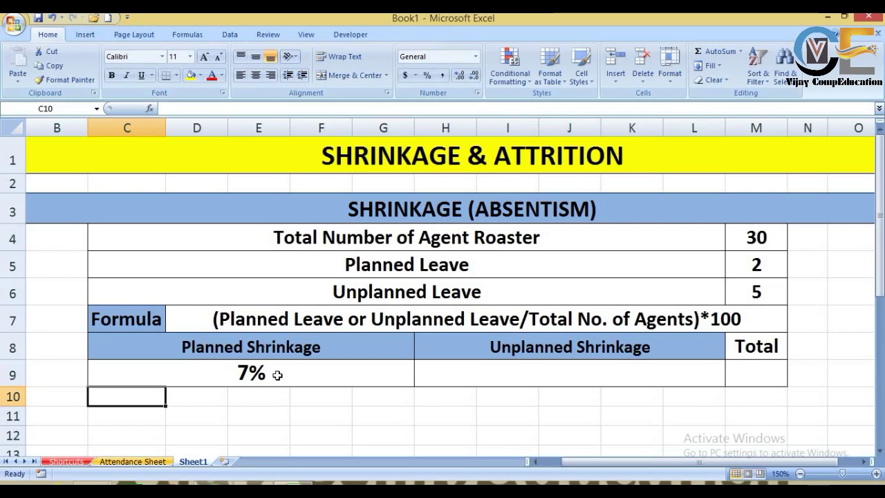
{"action": "left_click", "coordinate": [490, 381]}
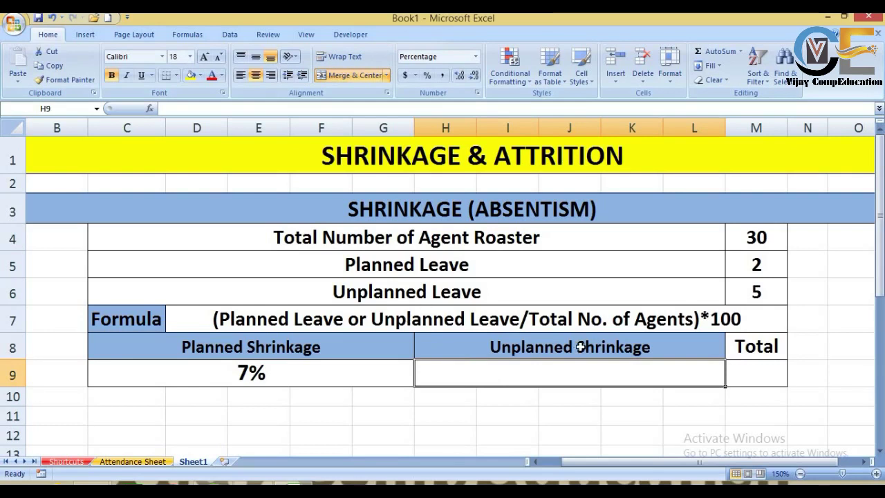
Step: Enter =M6/M4 in H9 so Unplanned Shrinkage shows 17%
{"action": "type", "text": "="}
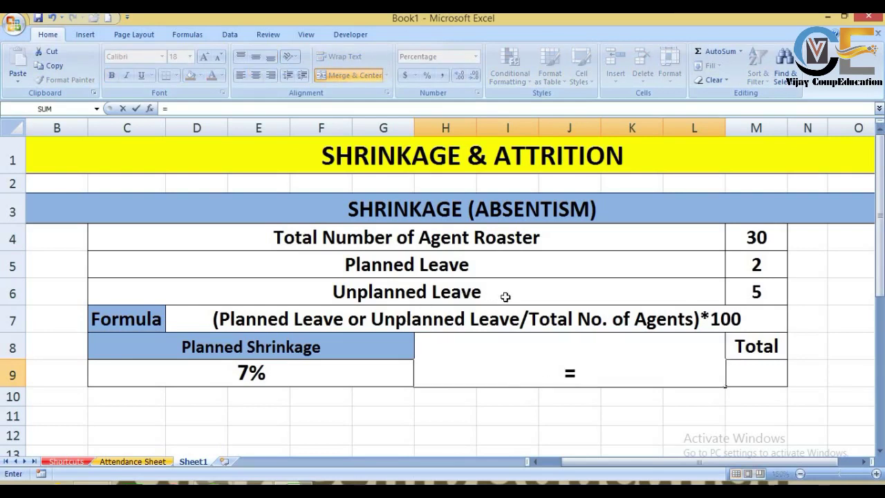
{"action": "left_click", "coordinate": [760, 292]}
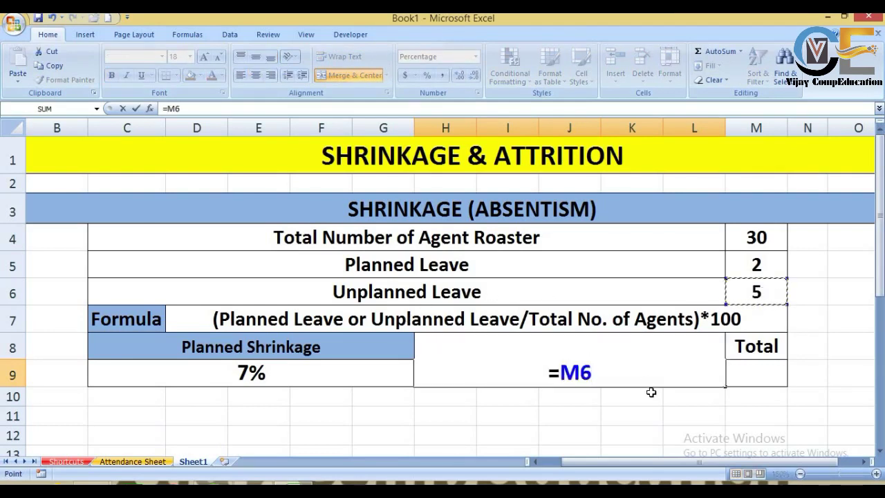
{"action": "type", "text": "/"}
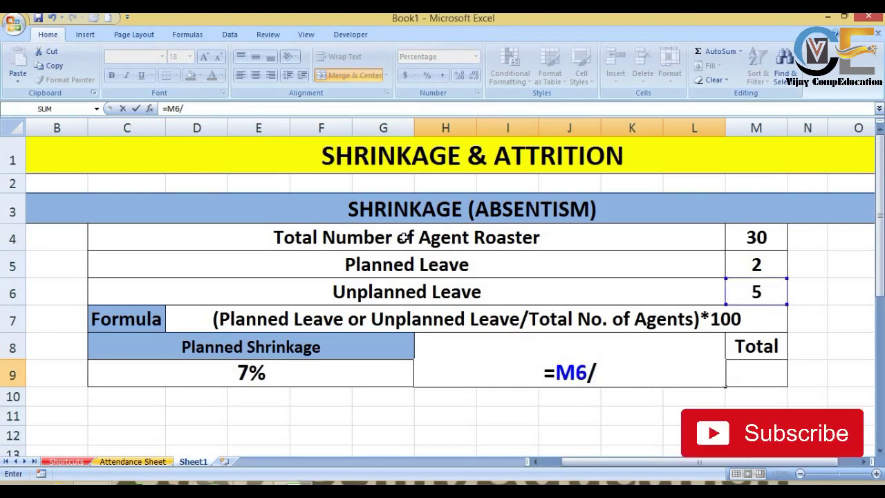
{"action": "left_click", "coordinate": [743, 238]}
{"action": "key", "text": "Return"}
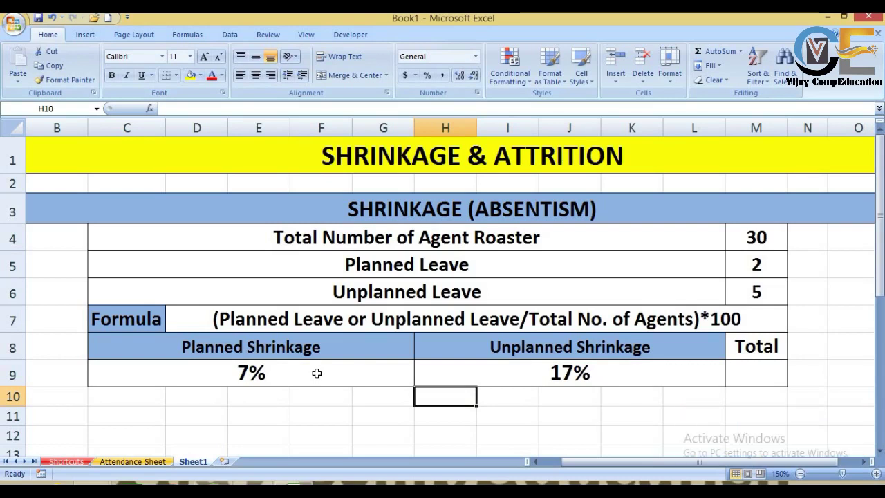
{"action": "left_click", "coordinate": [747, 374]}
Step: Enter =C9+H9 in M9 so Total shrinkage shows 23%
{"action": "type", "text": "="}
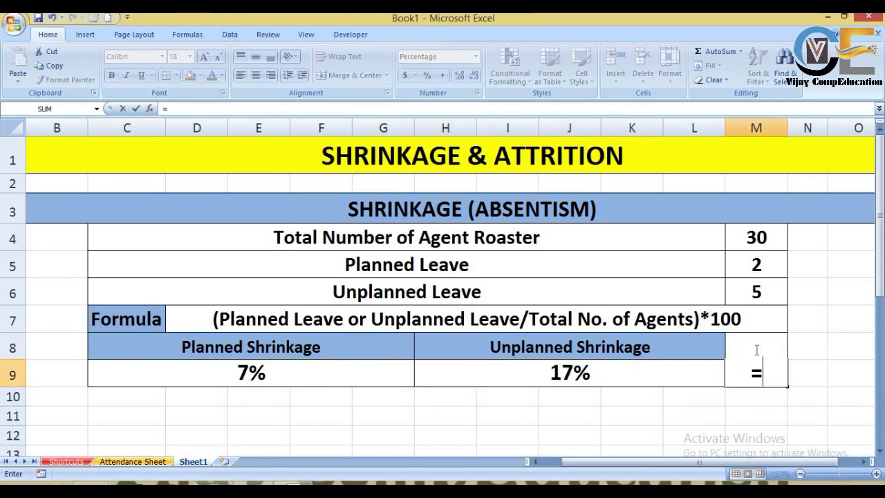
{"action": "left_click", "coordinate": [284, 373]}
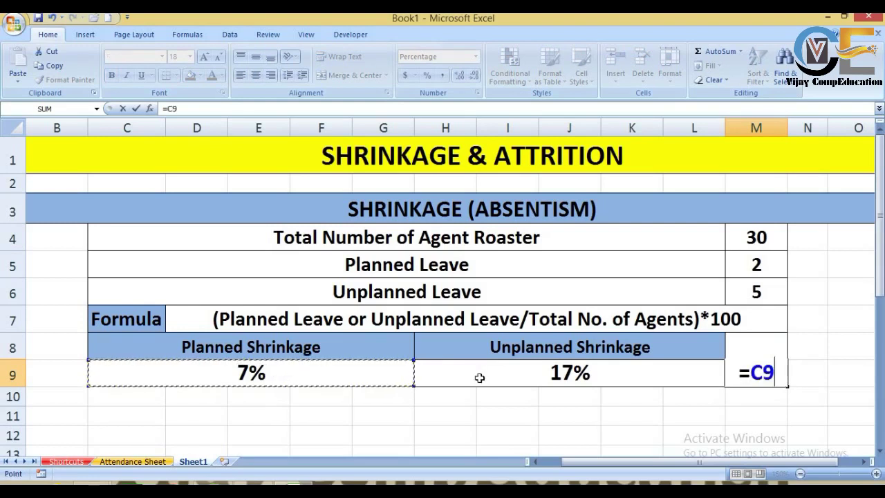
{"action": "type", "text": "+"}
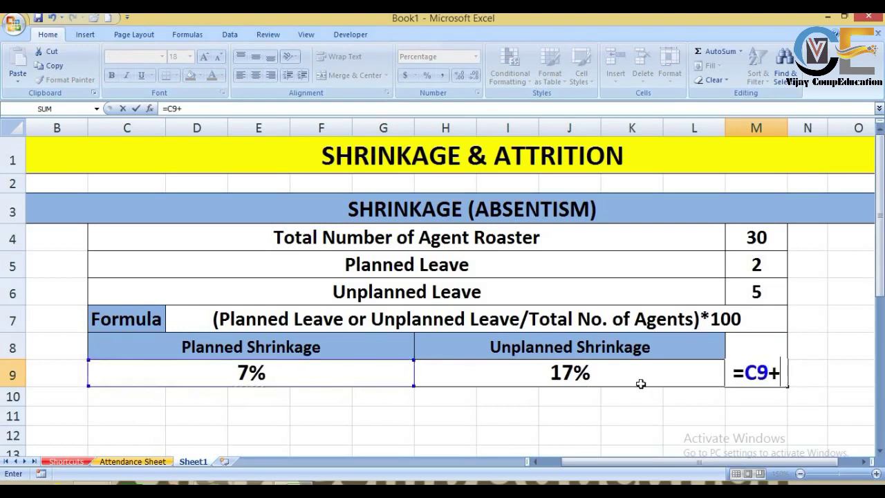
{"action": "left_click", "coordinate": [626, 382]}
{"action": "key", "text": "Return"}
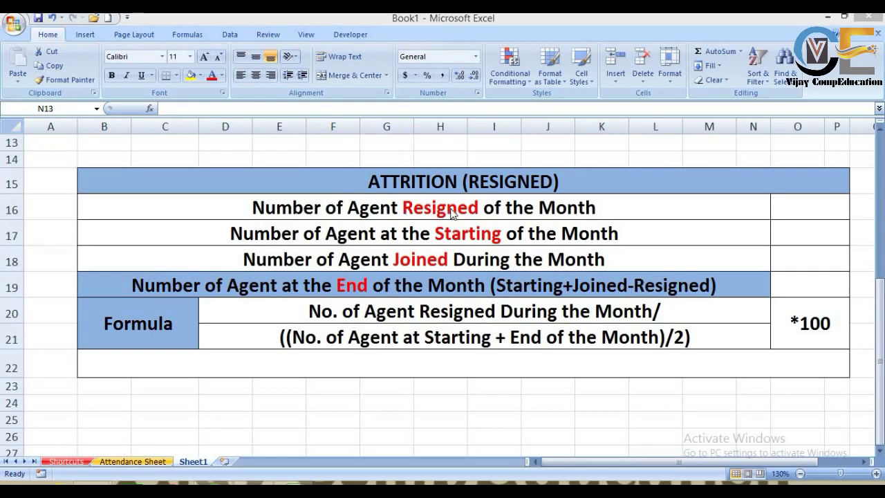
Step: Enter 10 resigned, 50 starting and 20 joined agents in O16, O17 and O18
{"action": "left_click", "coordinate": [809, 210]}
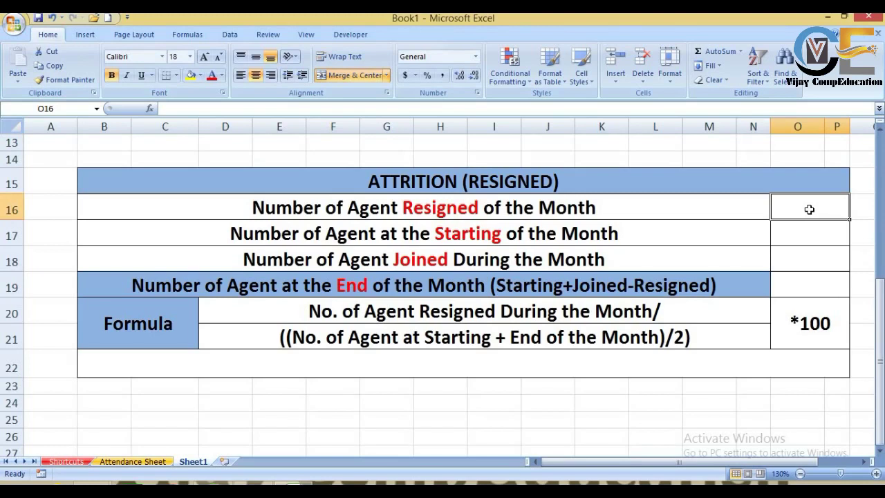
{"action": "type", "text": "10"}
{"action": "left_click", "coordinate": [804, 235]}
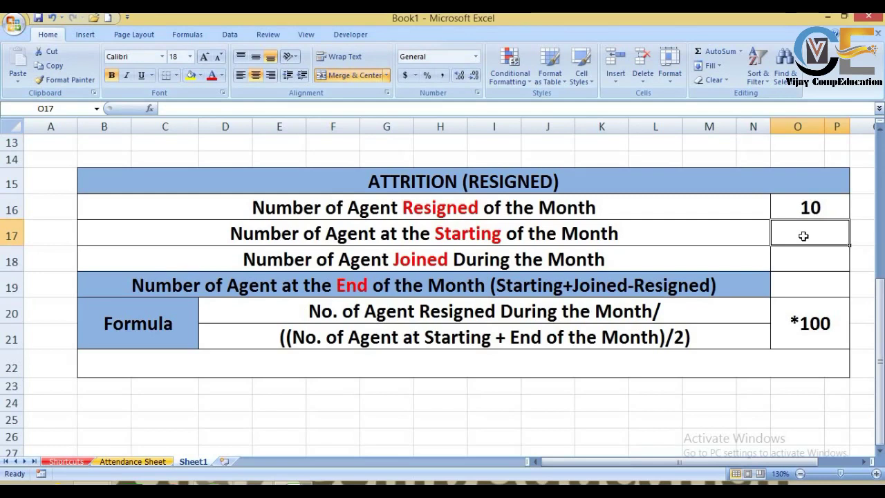
{"action": "type", "text": "5-"}
{"action": "key", "text": "BackSpace"}
{"action": "type", "text": "0"}
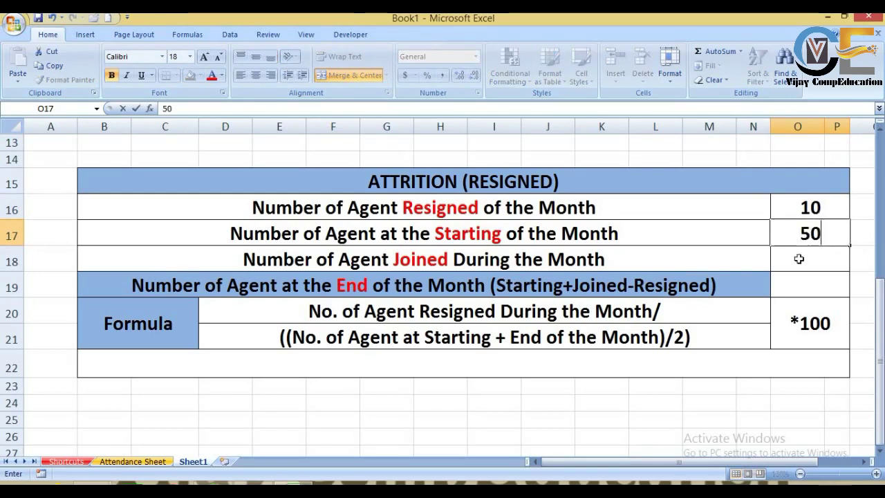
{"action": "left_click", "coordinate": [798, 258]}
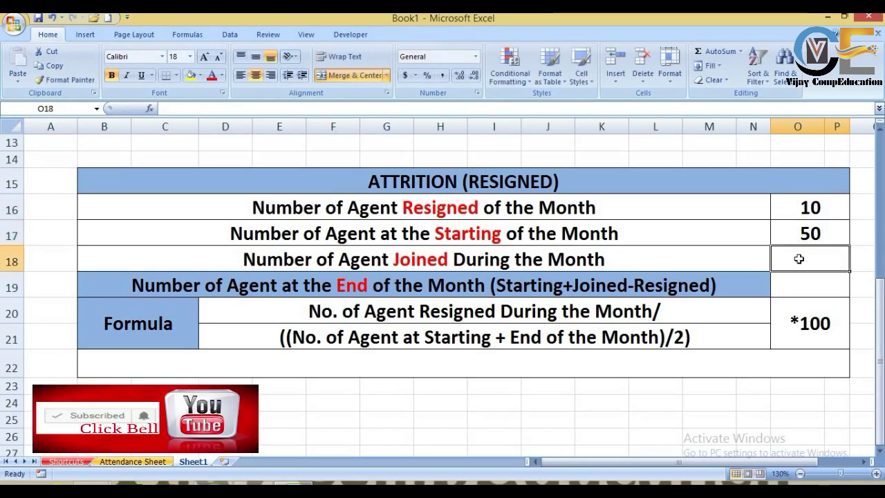
{"action": "type", "text": "20"}
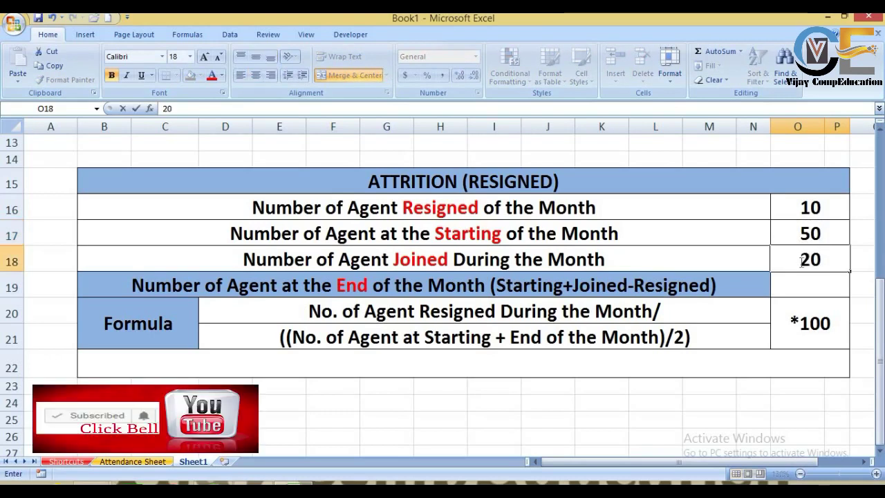
{"action": "left_click", "coordinate": [813, 286]}
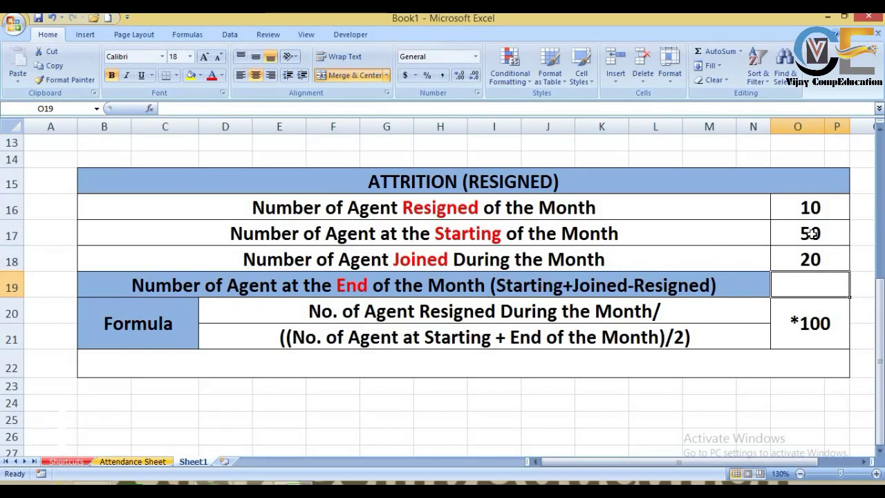
Step: Enter =O17+O18-O16 in O19 so month-end agents shows 60, and check the formula
{"action": "type", "text": "="}
{"action": "left_click", "coordinate": [806, 239]}
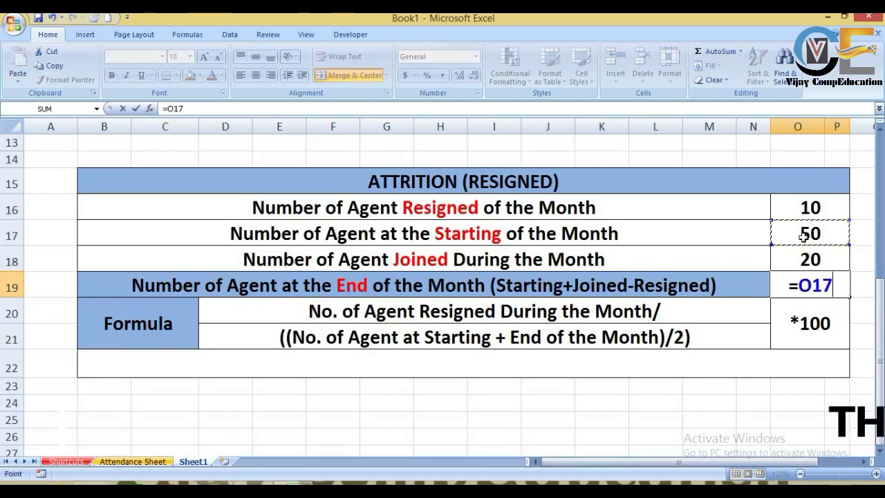
{"action": "type", "text": "+"}
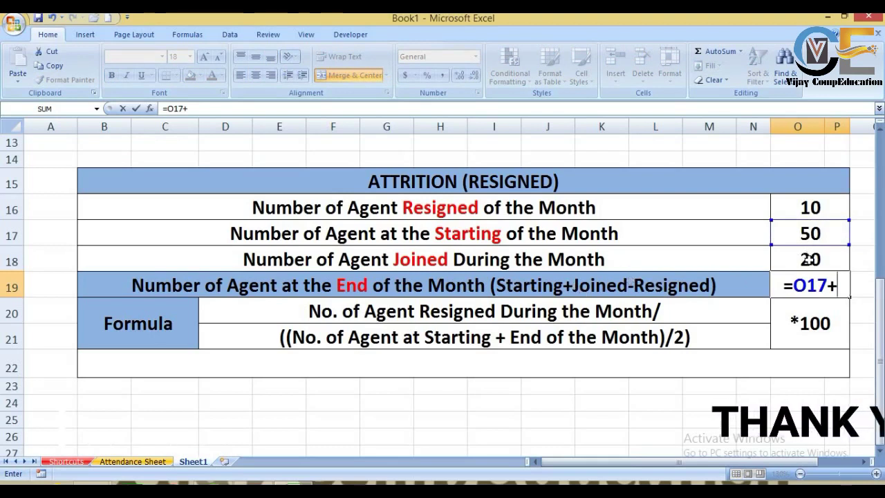
{"action": "left_click", "coordinate": [807, 254]}
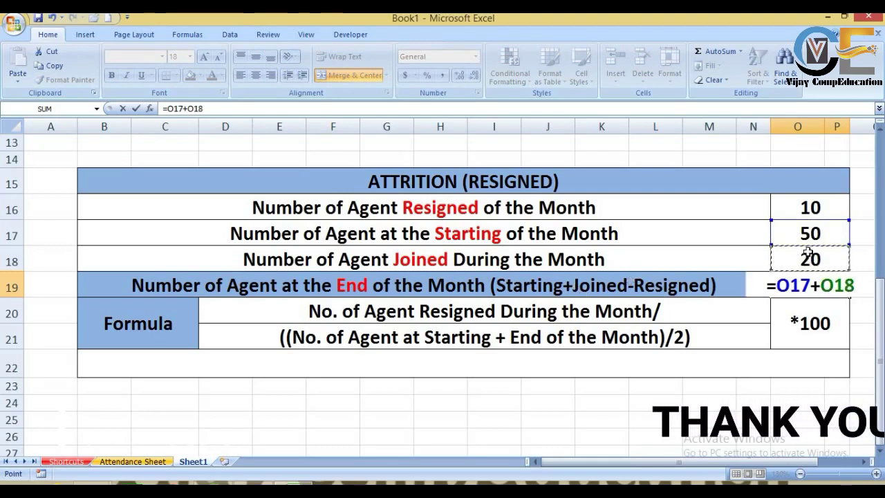
{"action": "type", "text": "-"}
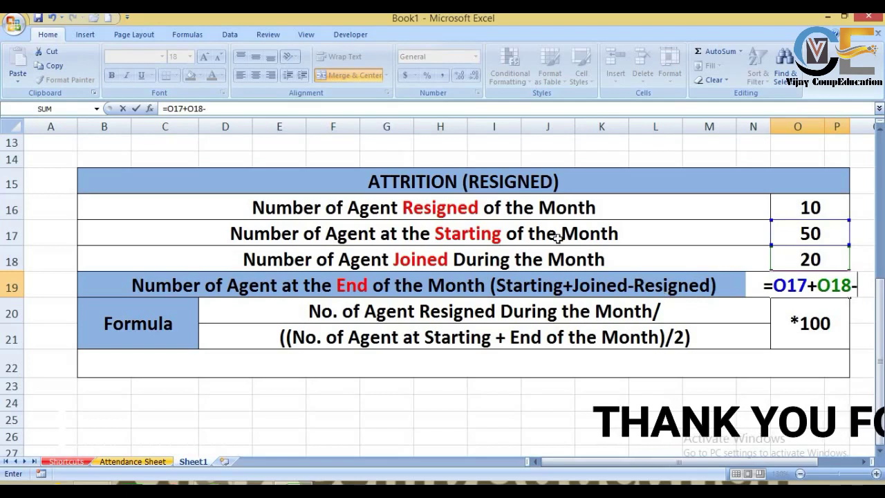
{"action": "left_click", "coordinate": [820, 208]}
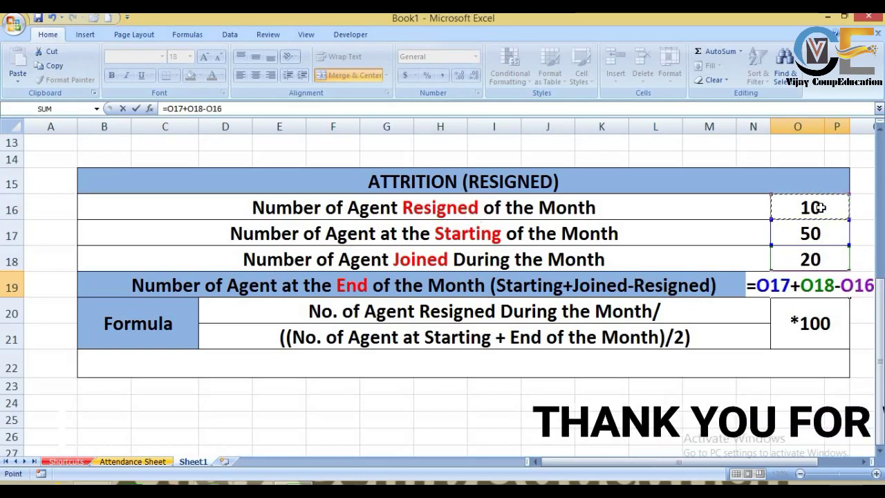
{"action": "key", "text": "Return"}
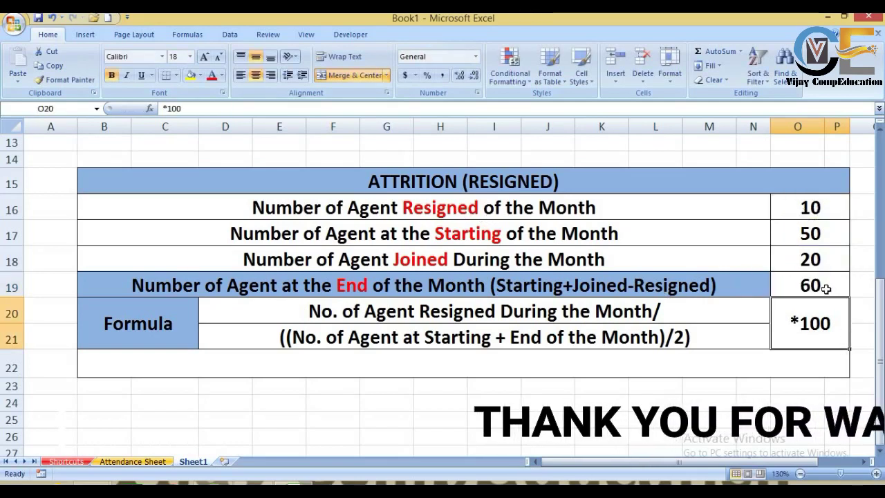
{"action": "left_click", "coordinate": [826, 286]}
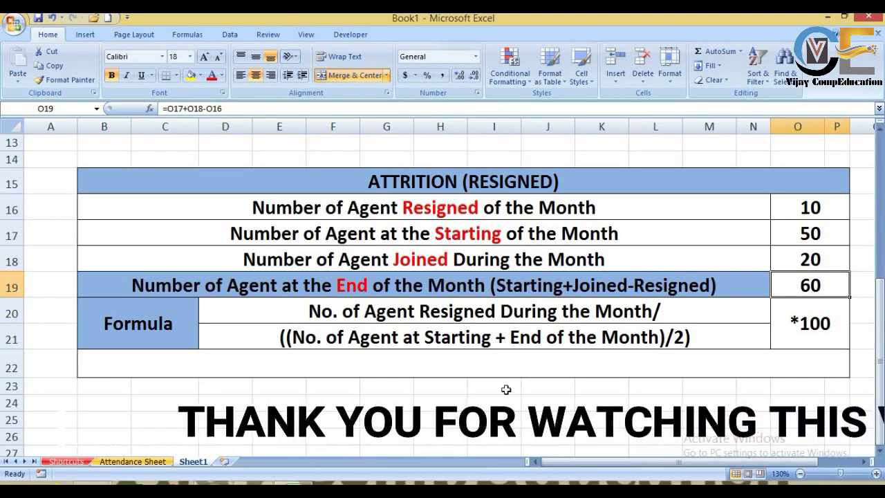
{"action": "left_click", "coordinate": [481, 363]}
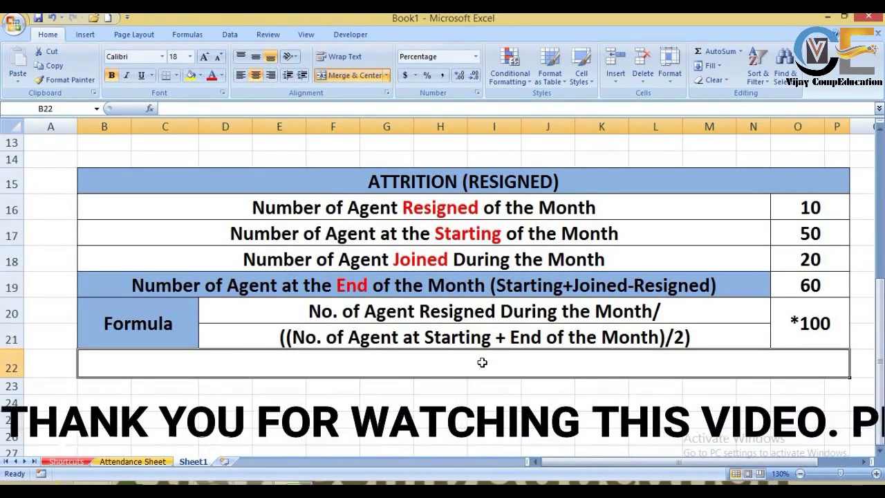
Step: Enter =O16/((O17+O19)/2) in B22 so the attrition rate shows 18%
{"action": "type", "text": "="}
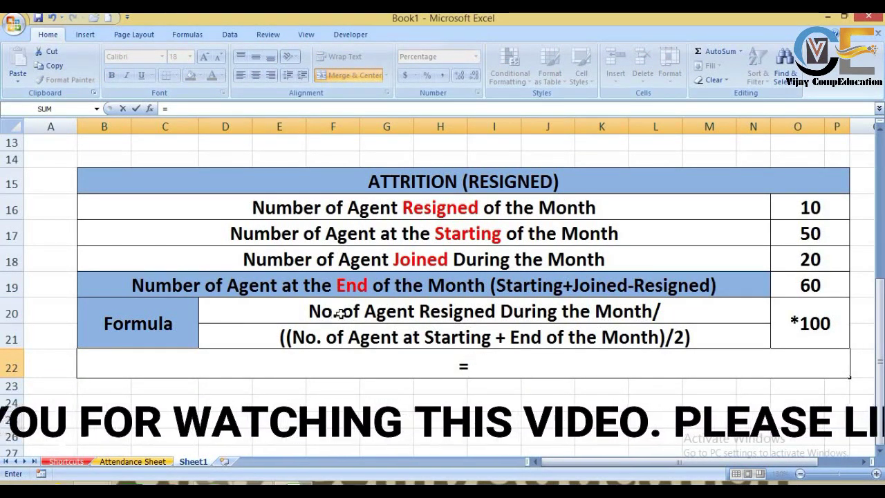
{"action": "left_click", "coordinate": [809, 207]}
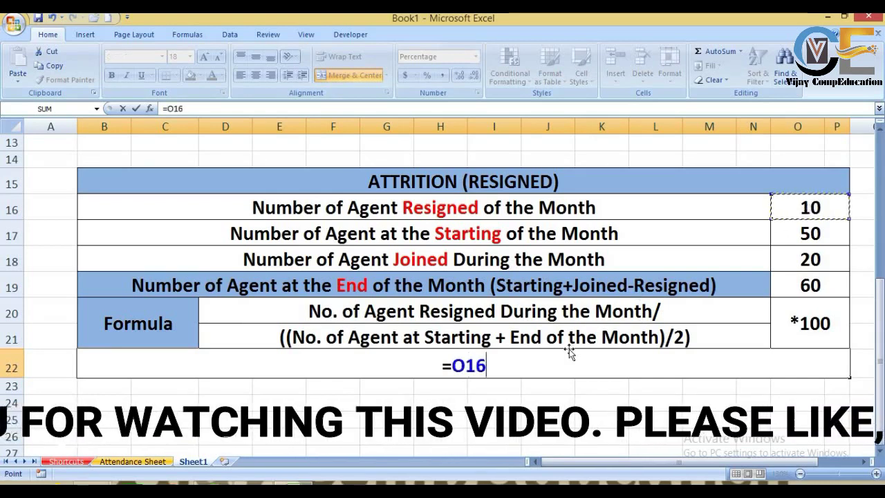
{"action": "type", "text": "/"}
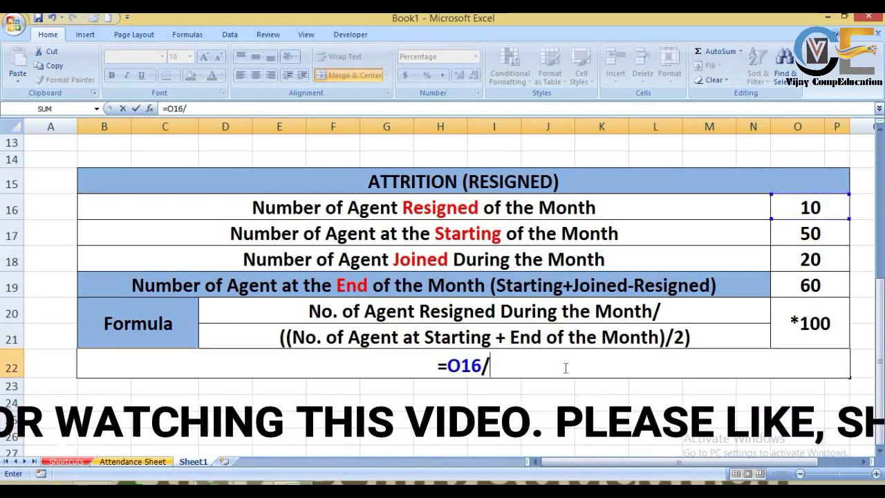
{"action": "type", "text": "("}
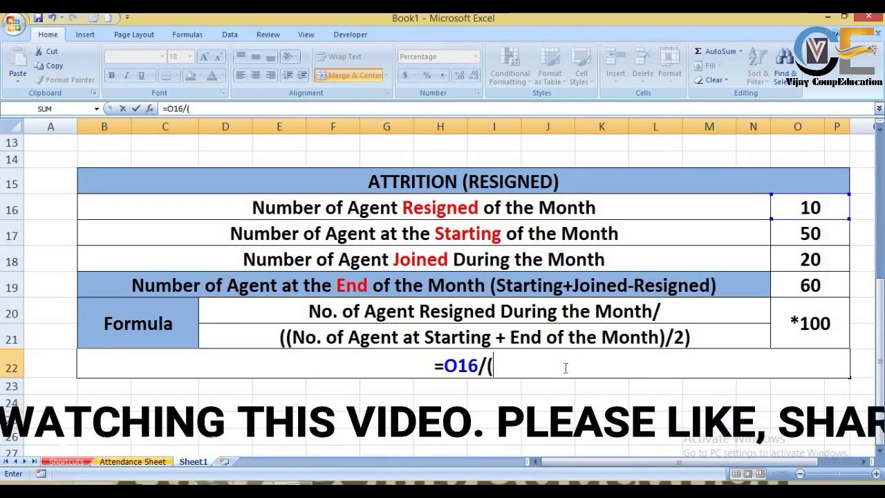
{"action": "type", "text": "("}
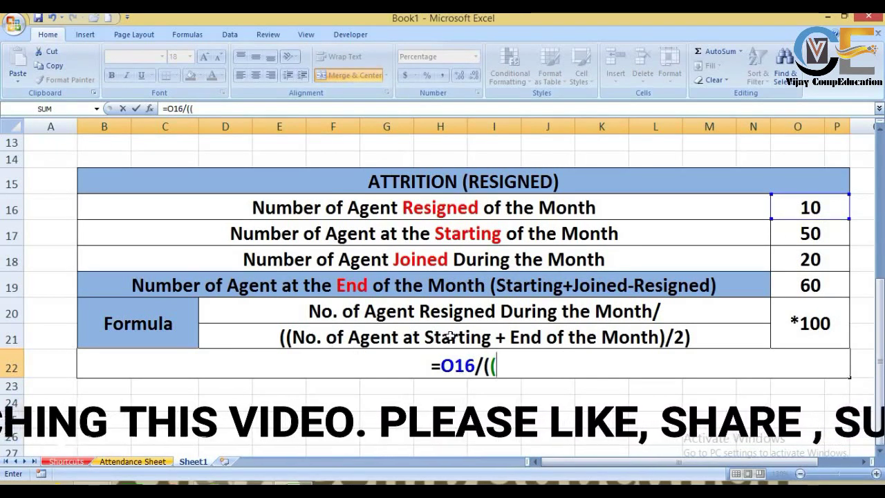
{"action": "left_click", "coordinate": [812, 235]}
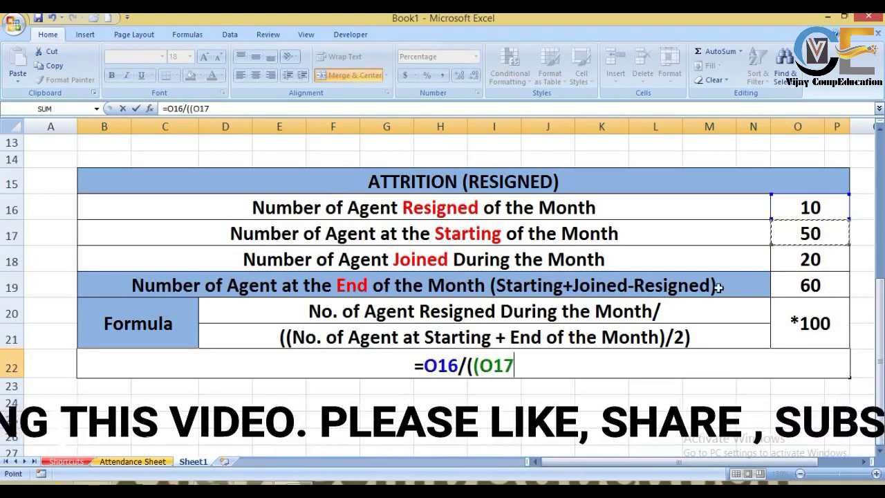
{"action": "type", "text": "+"}
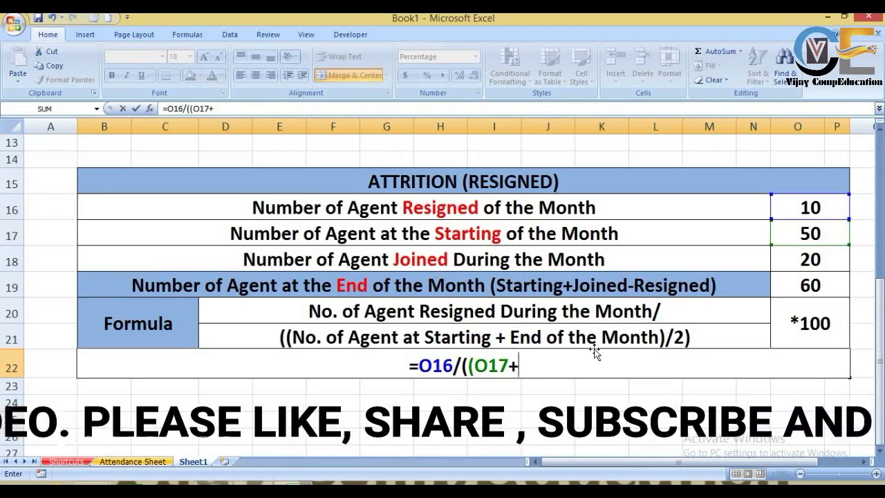
{"action": "left_click", "coordinate": [813, 286]}
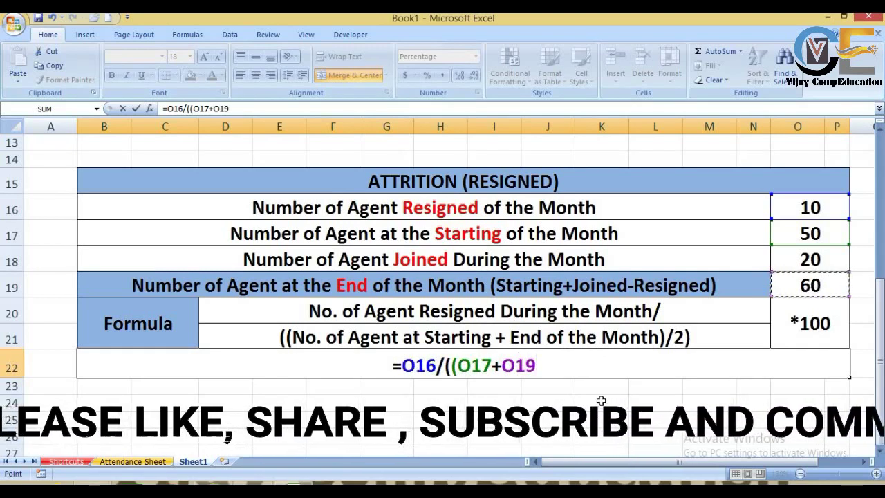
{"action": "type", "text": ")"}
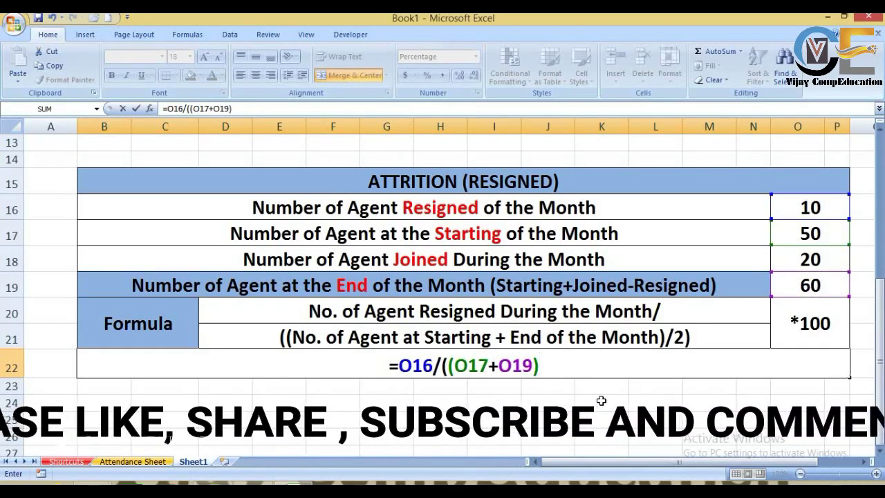
{"action": "type", "text": "/2"}
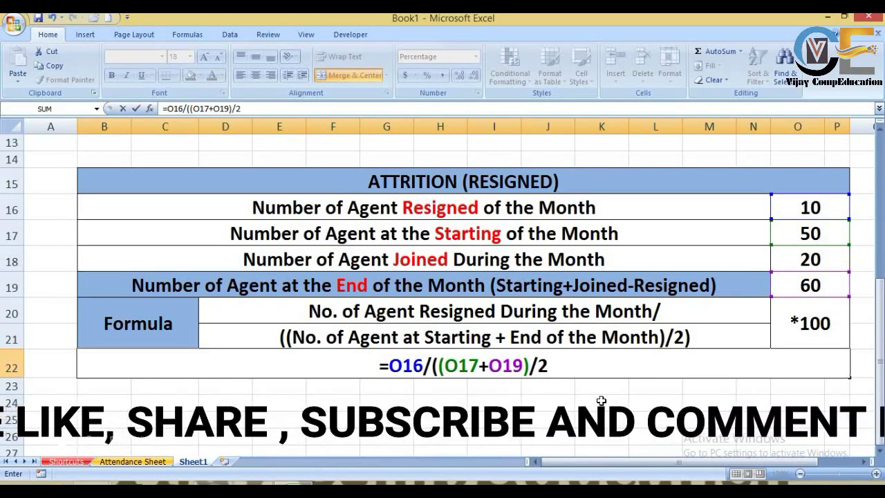
{"action": "type", "text": ")"}
{"action": "key", "text": "Return"}
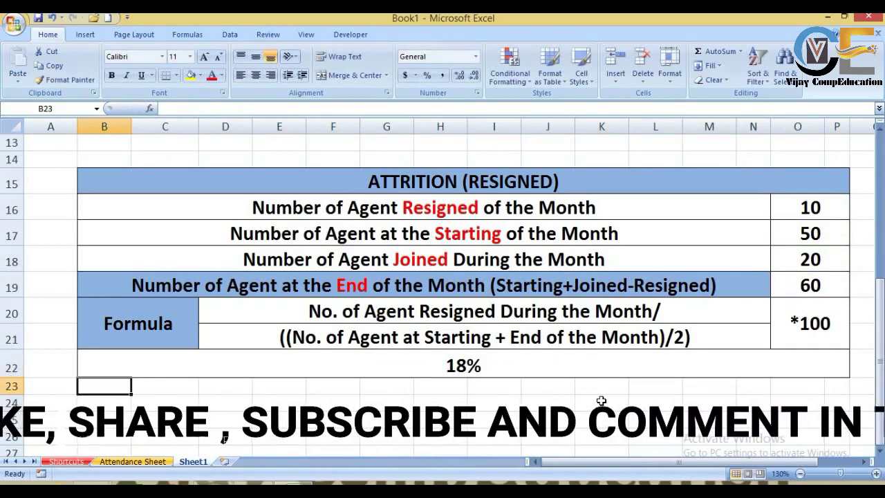
{"action": "left_click", "coordinate": [545, 366]}
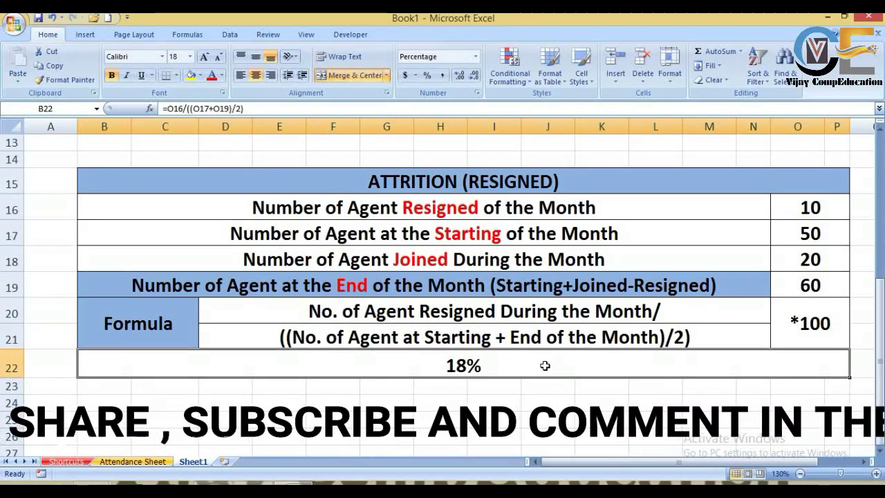